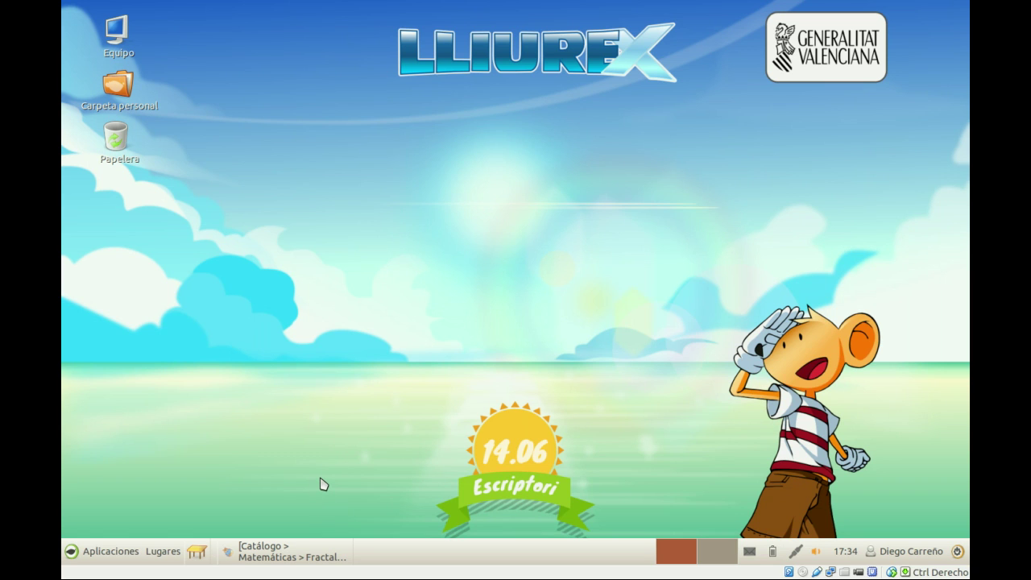
View the cdlibre.org fractals catalogue page, minimise it, and open the Descargas folder inside the personal folder.
click(314, 556)
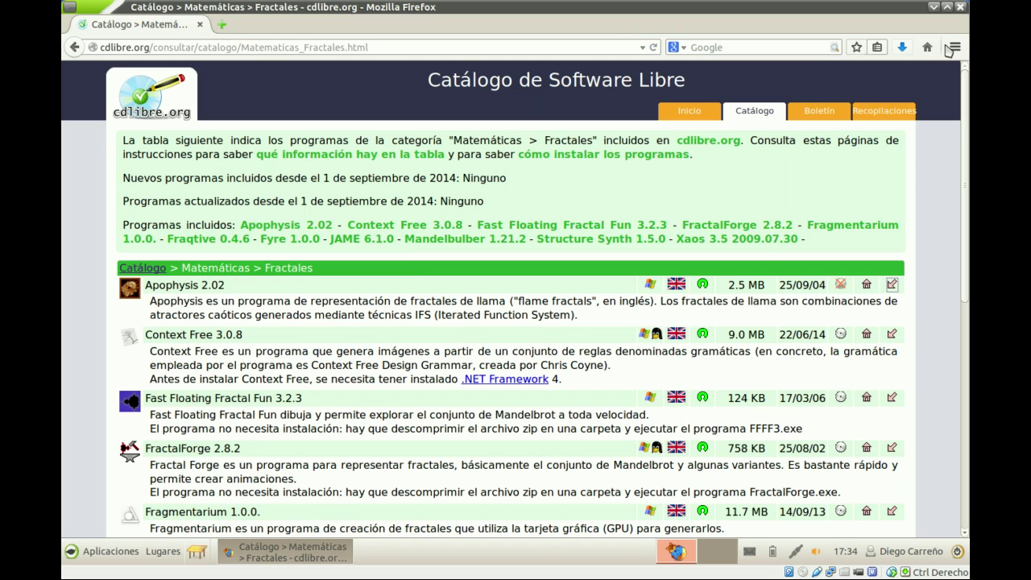
click(934, 7)
double_click(158, 103)
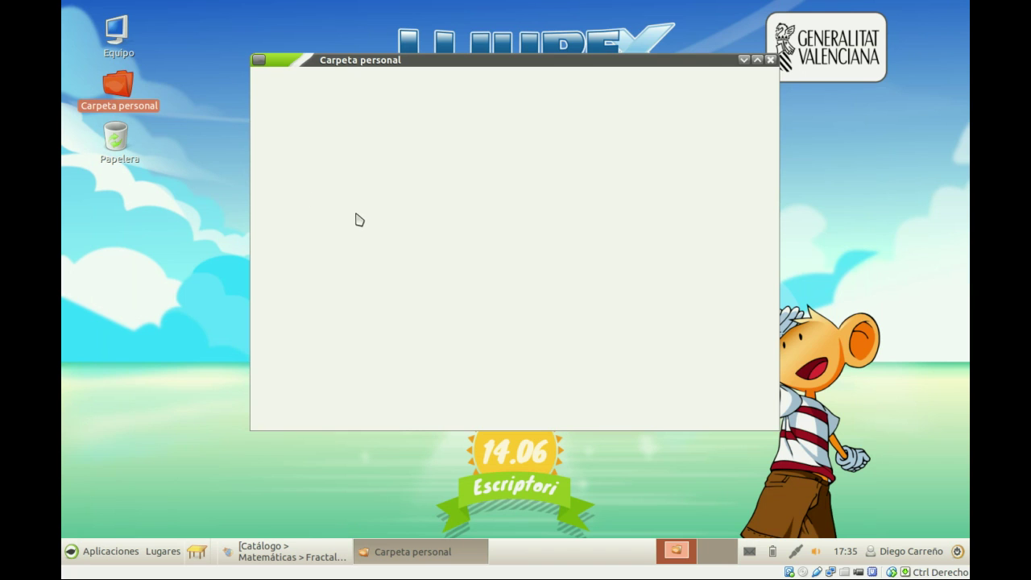
double_click(443, 145)
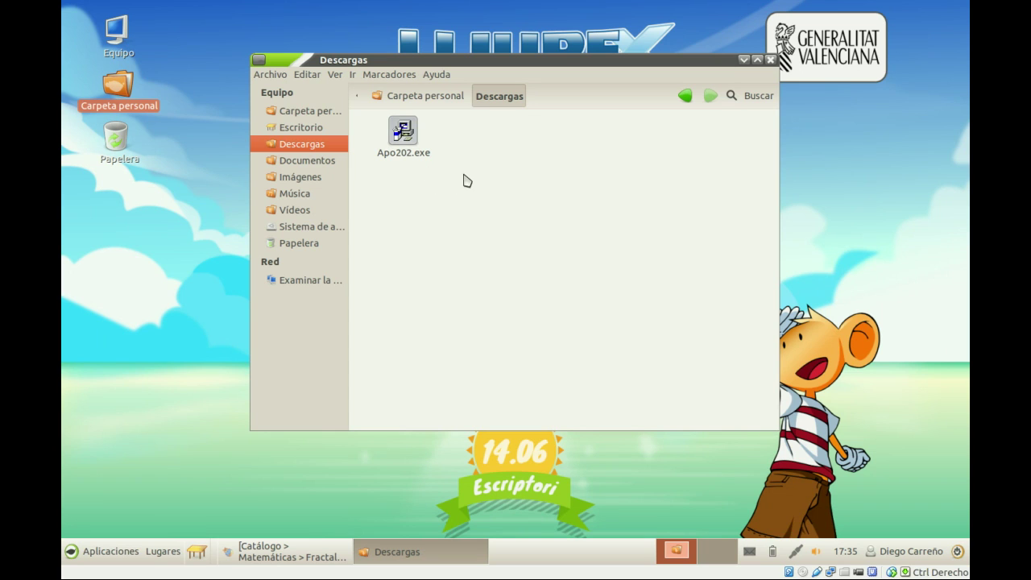
Allow Apo202.exe to be executed as a program in its file permissions.
right_click(449, 153)
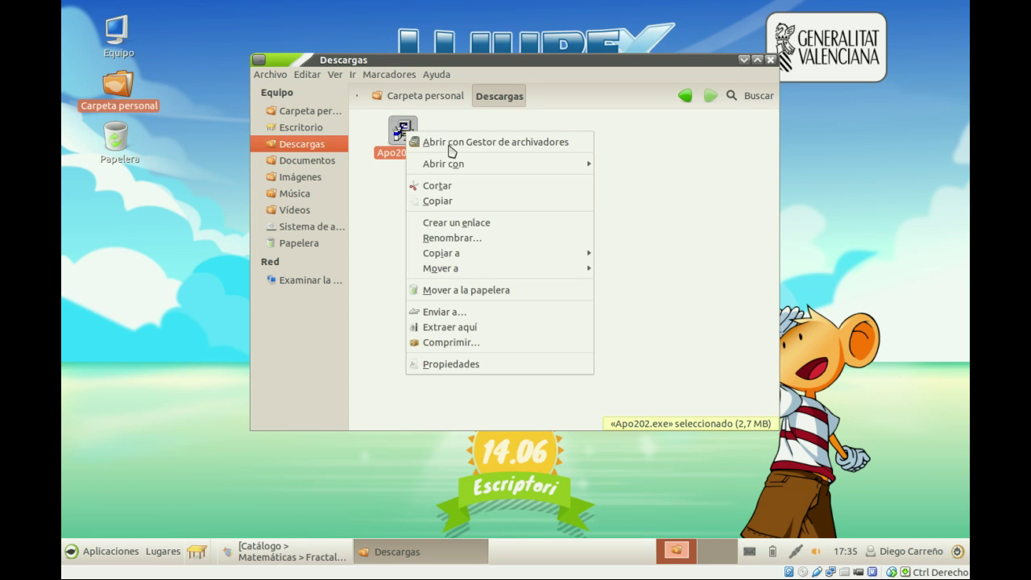
click(494, 364)
click(378, 119)
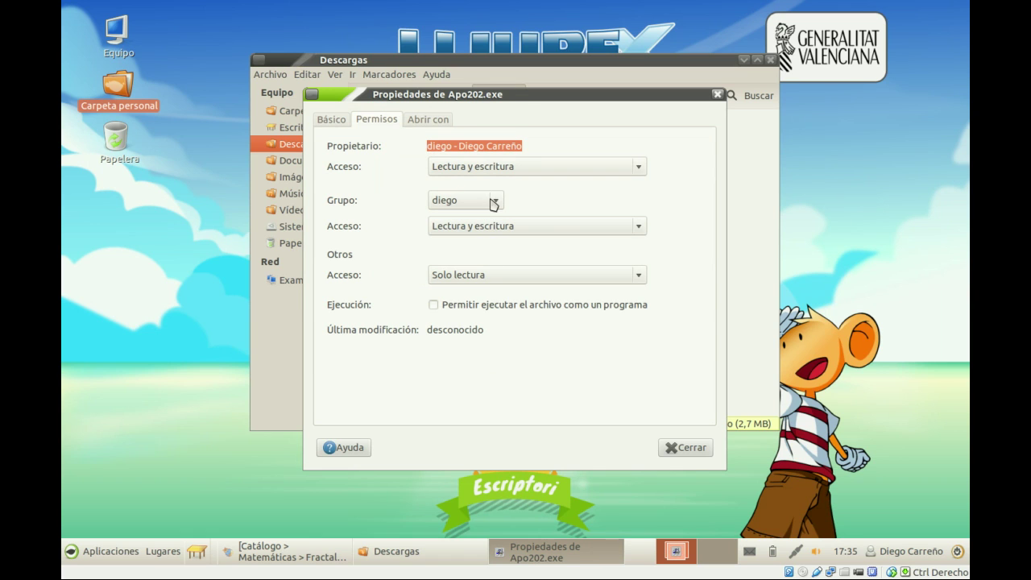
click(477, 304)
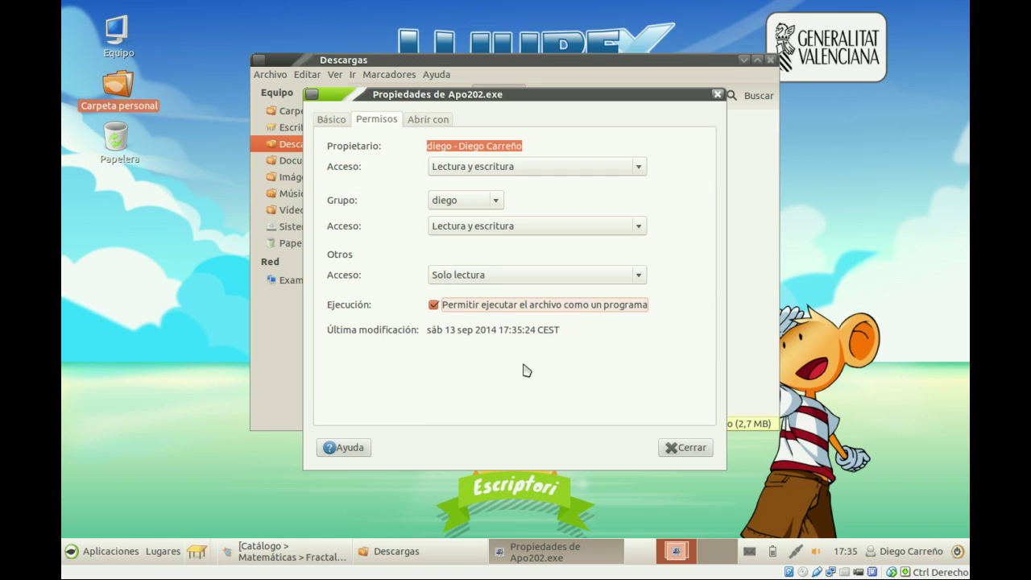
click(685, 448)
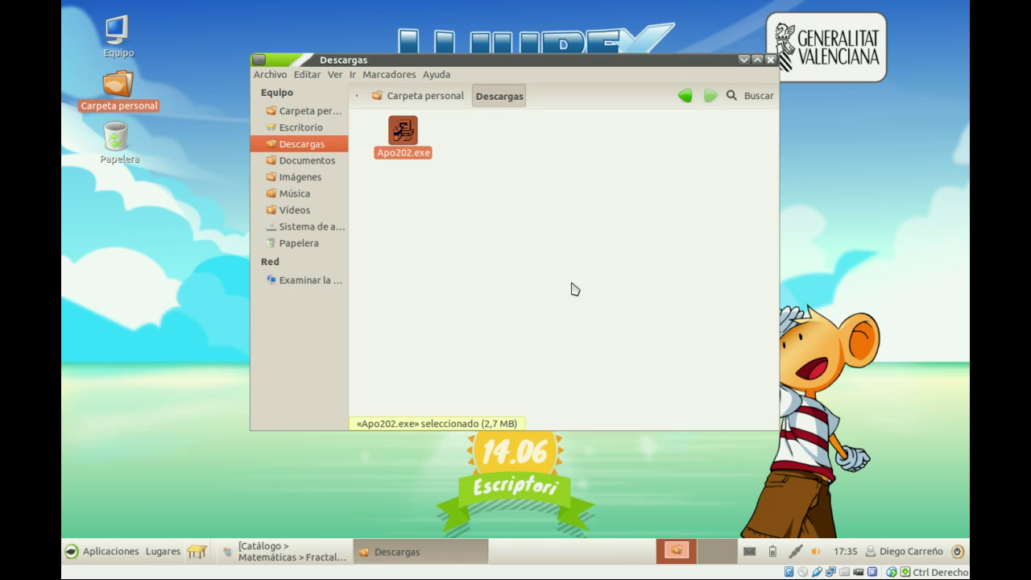
Open Apo202.exe with the Wine Windows program loader to start the Apophysis 2.0 installer.
right_click(402, 139)
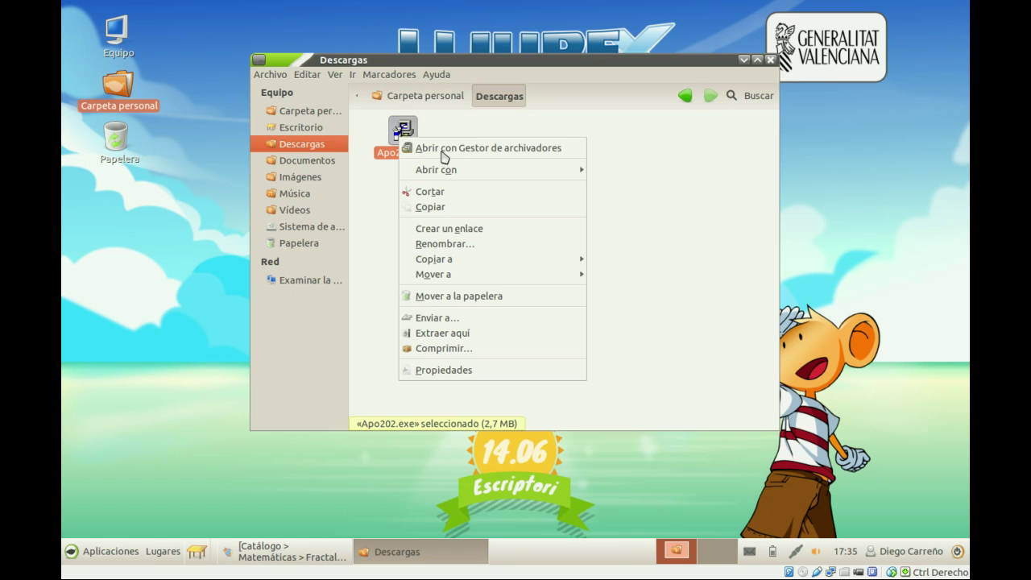
mouse_move(472, 171)
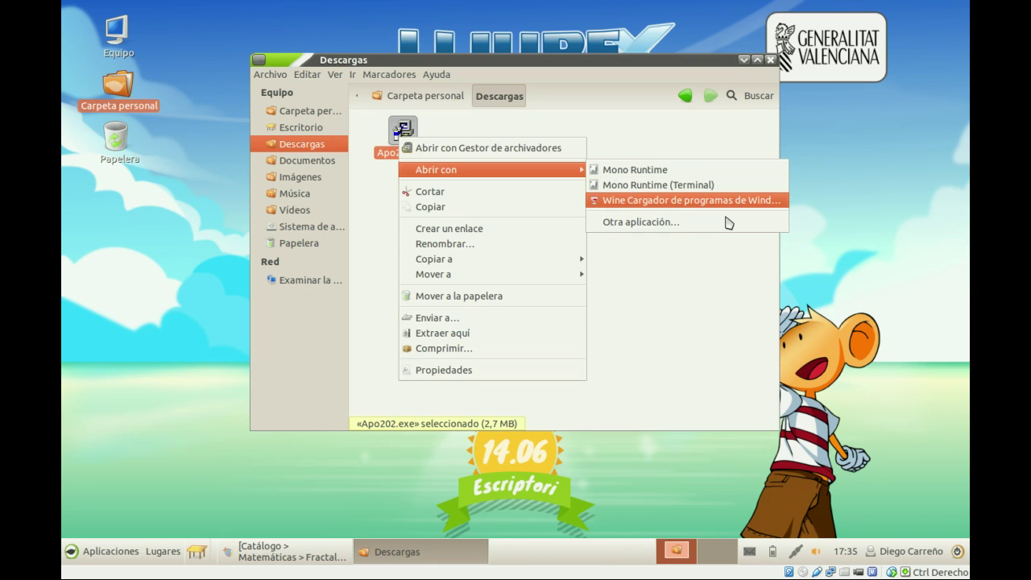
key(Return)
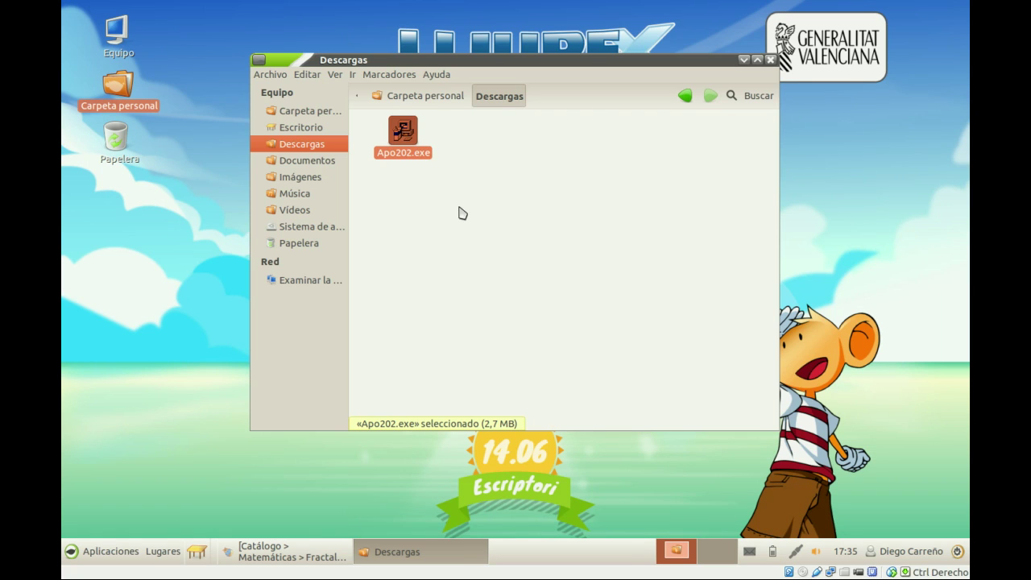
drag(591, 167, 652, 169)
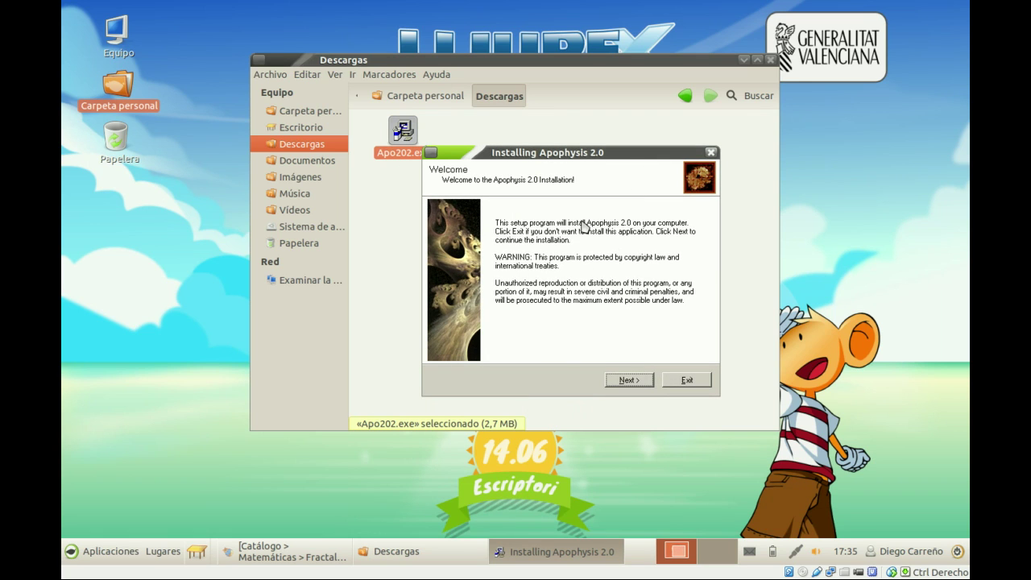
Install Apophysis 2.0, agreeing to the license terms and keeping C:\Program Files\Apophysis 2.0 as the destination directory.
key(Return)
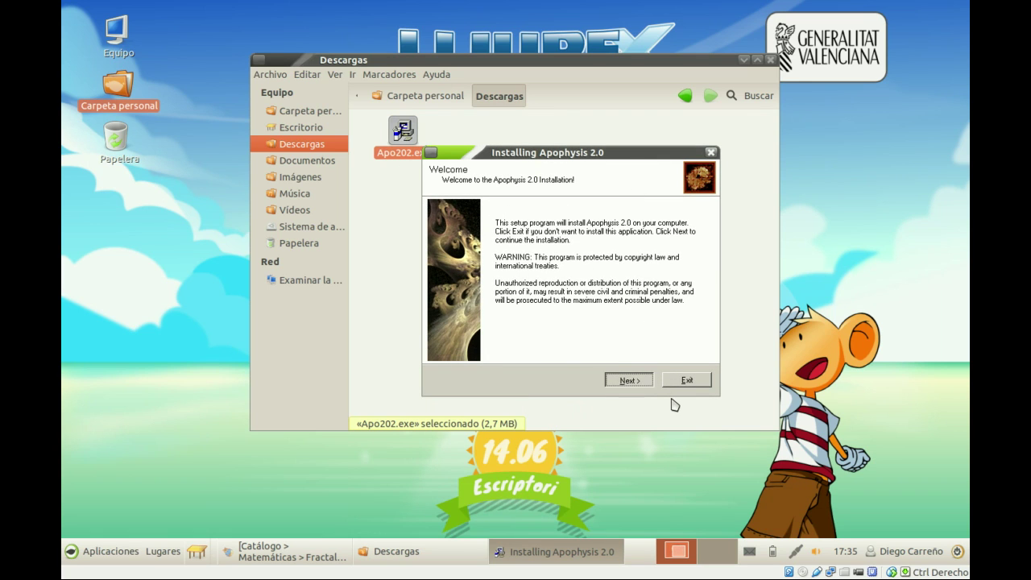
key(space)
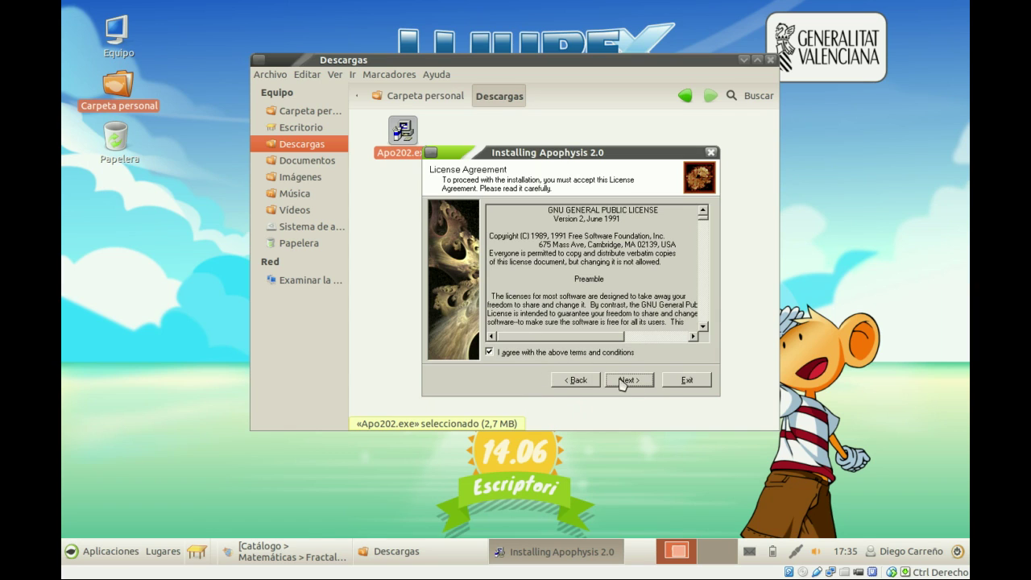
key(Return)
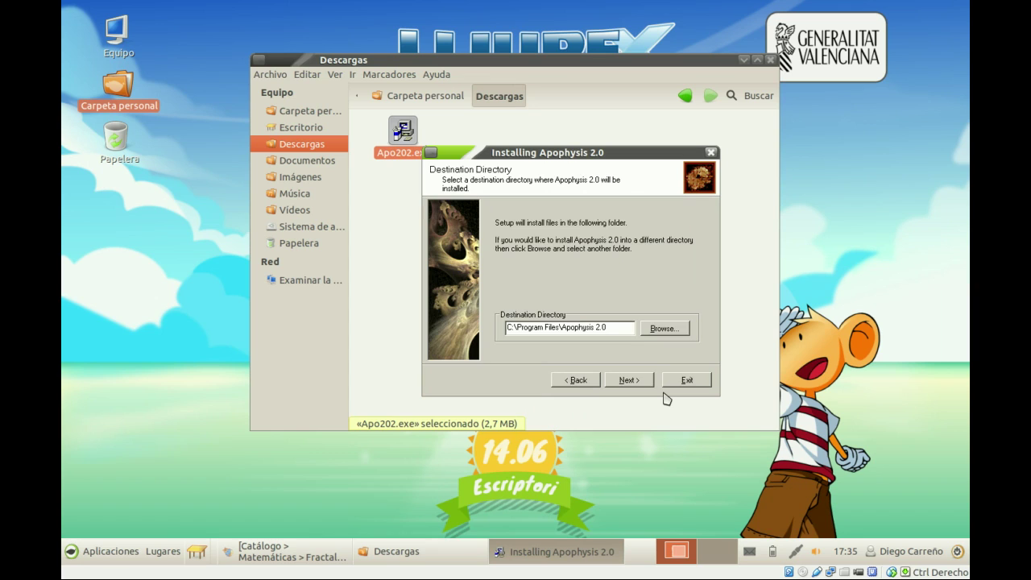
key(Return)
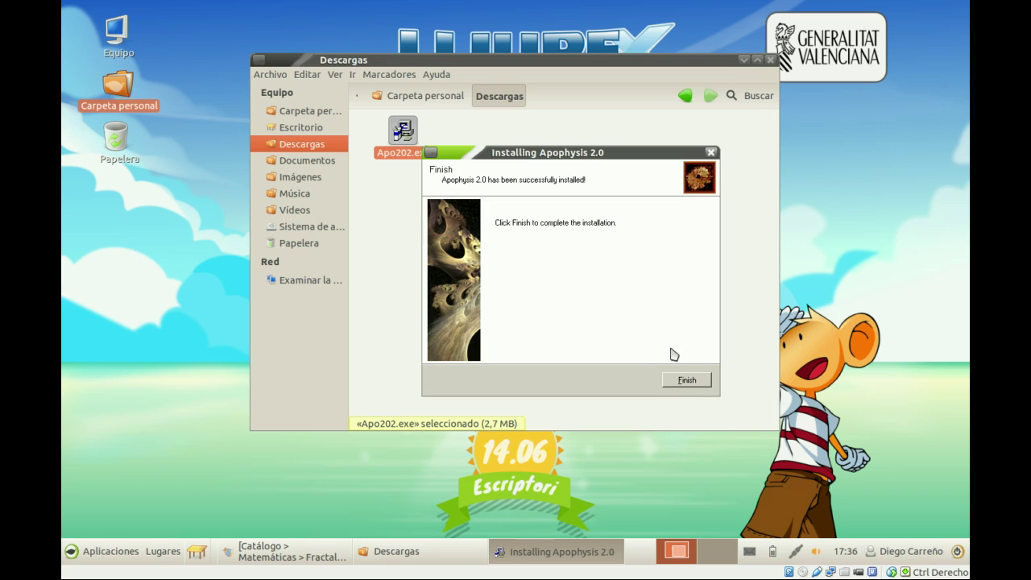
key(Return)
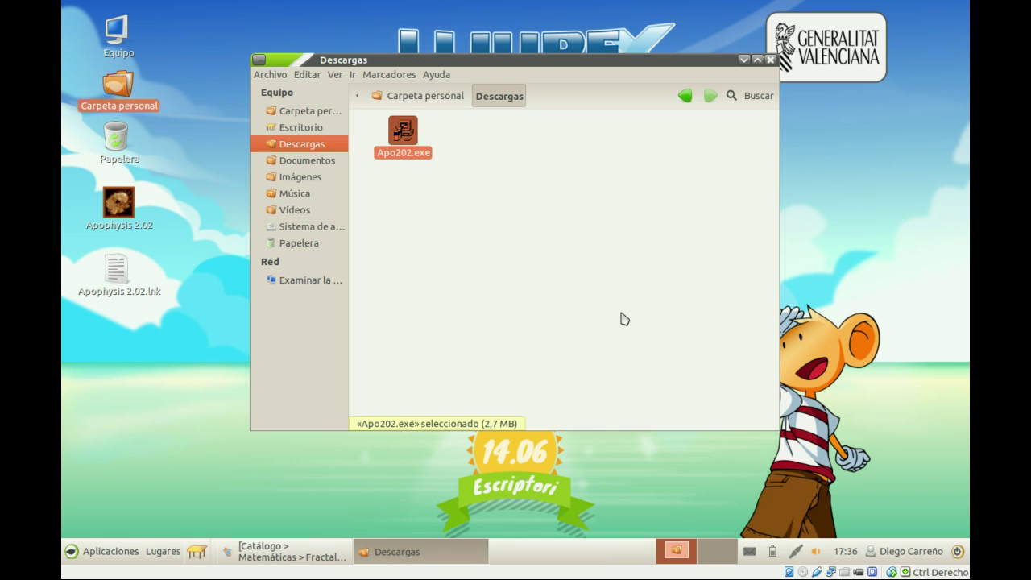
Minimise the Descargas window and examine the Apophysis 2.0 entries among Wine's installed programs.
click(744, 60)
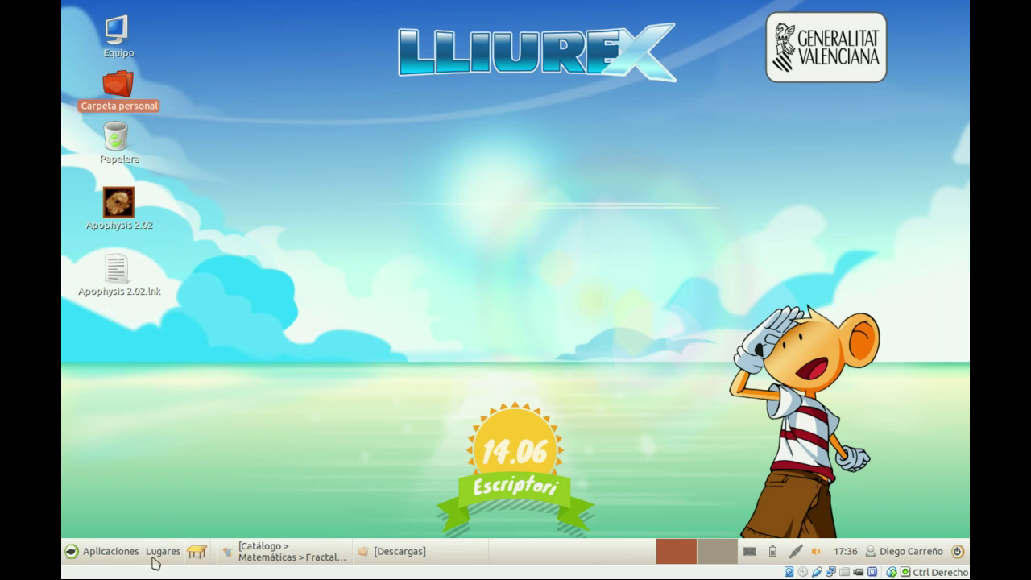
key(alt+F1)
mouse_move(180, 502)
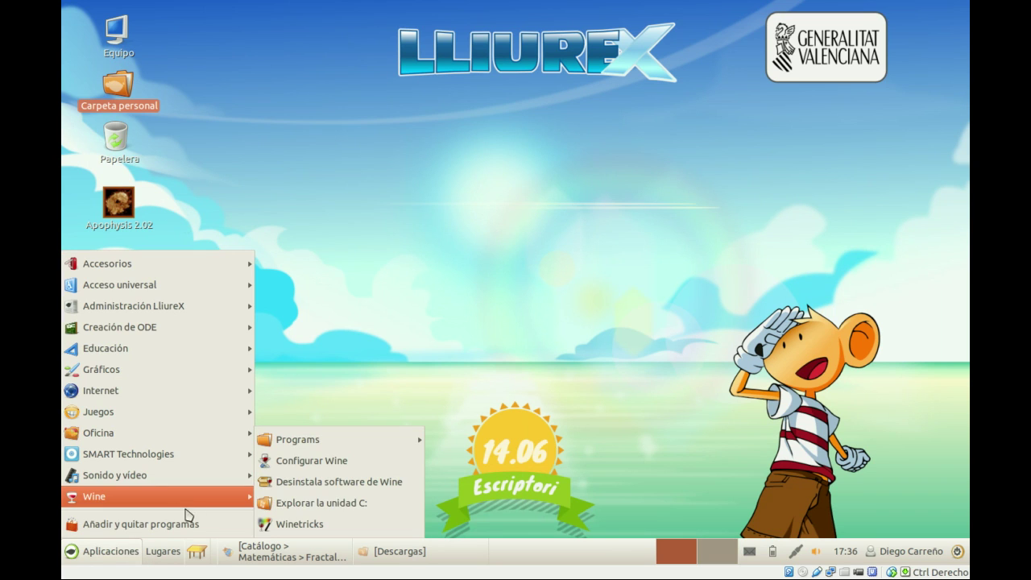
mouse_move(392, 452)
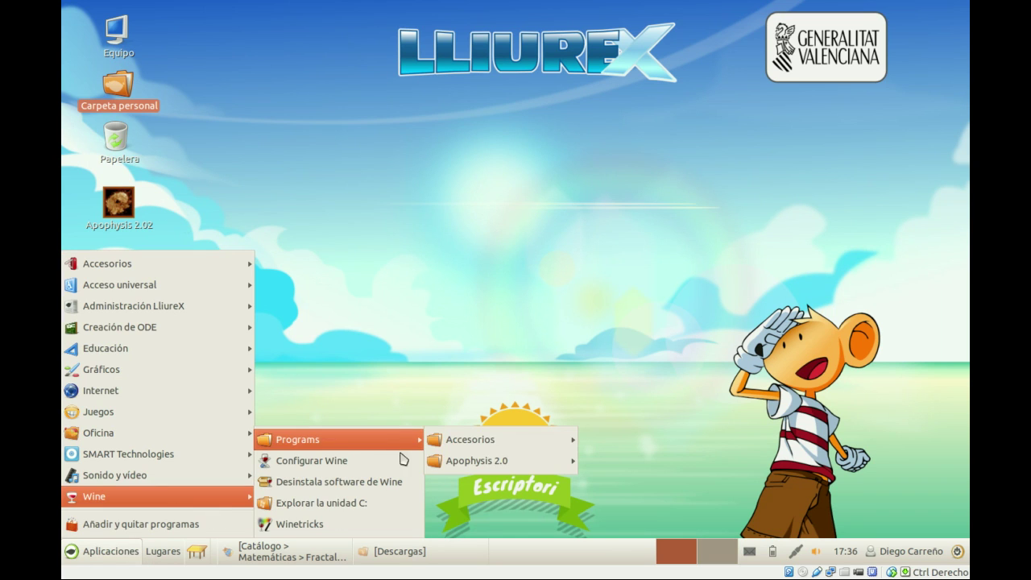
mouse_move(516, 461)
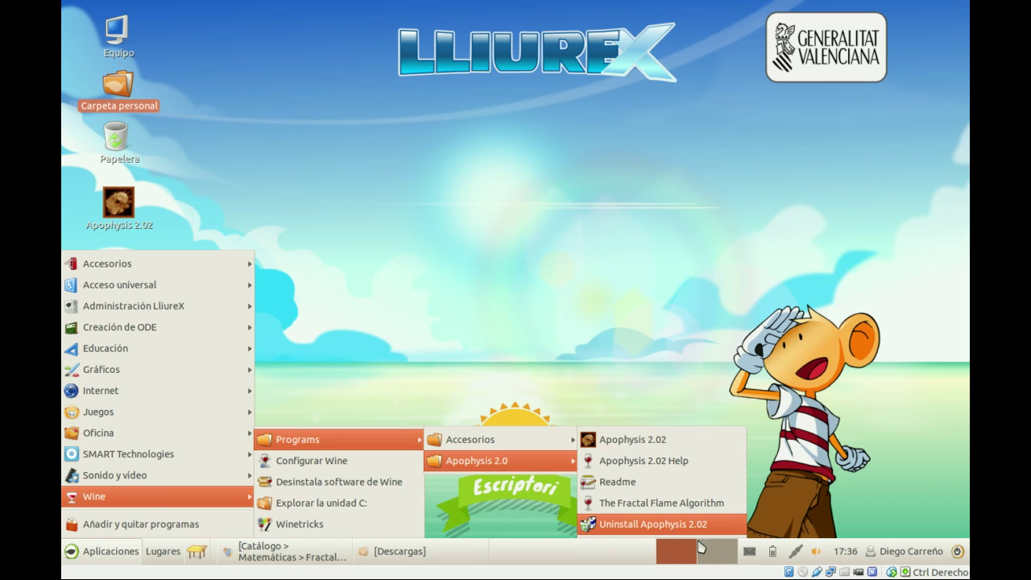
click(564, 286)
Launch Apophysis 2.02 from its desktop shortcut and display the flame Apophysis-140913-5 from the random batch.
click(167, 227)
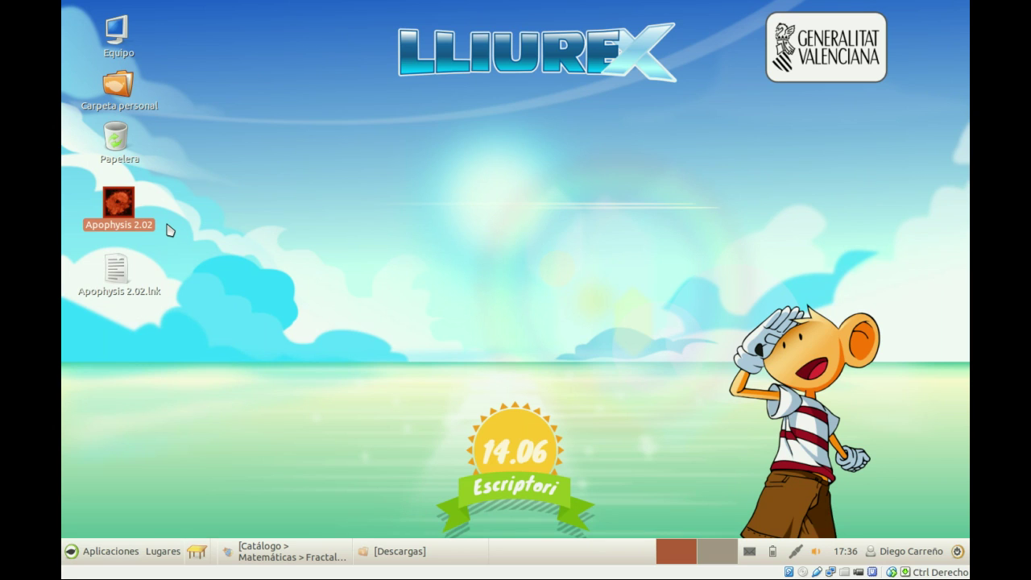
double_click(169, 230)
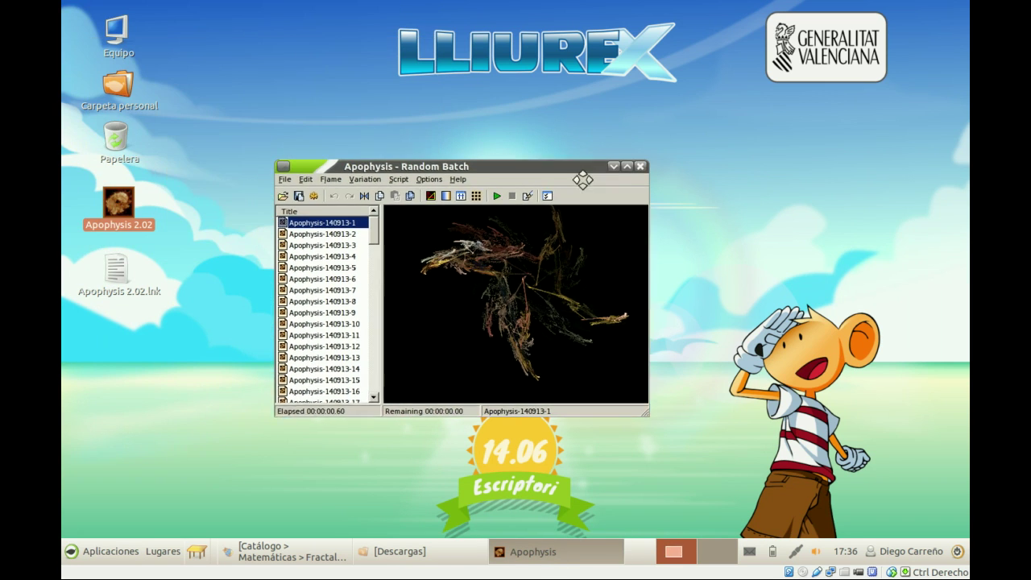
scroll(426, 222, down, 4)
scroll(396, 273, up, 4)
key(Down)
key(Down)
key(Down)
key(Down)
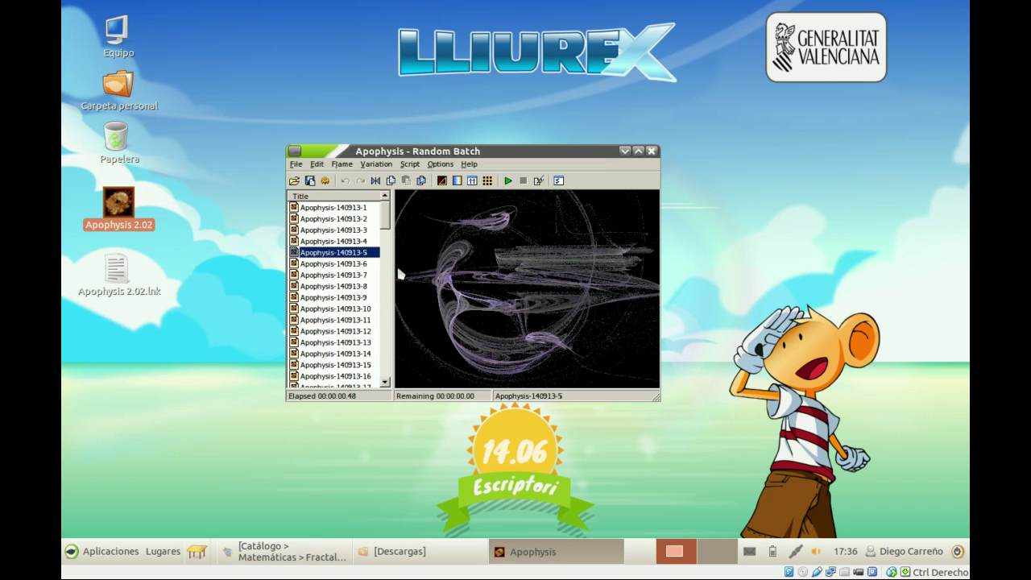
Run the script on the selected flame to view it in the Preview window, and close Apophysis.
click(558, 181)
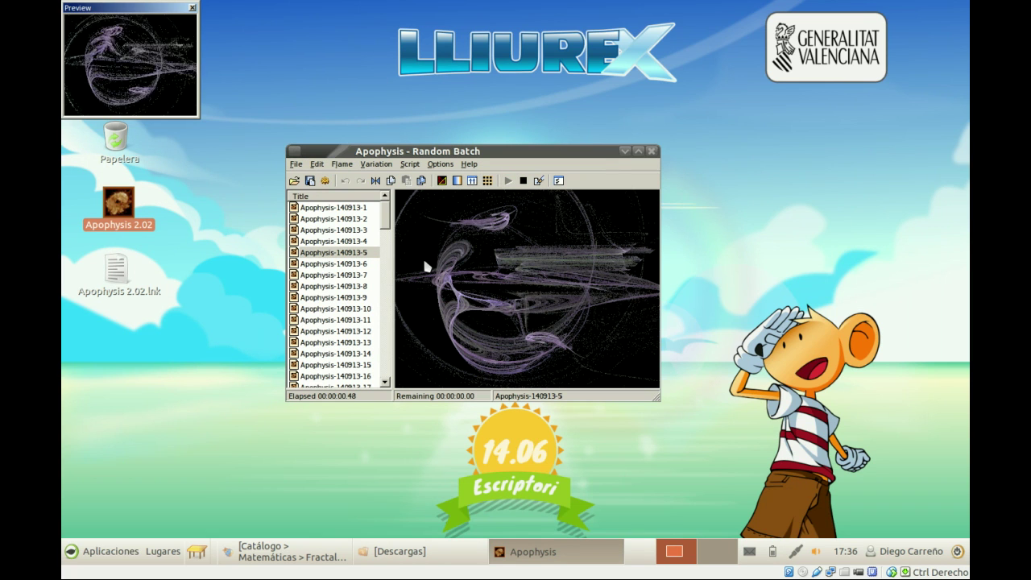
drag(191, 33, 658, 224)
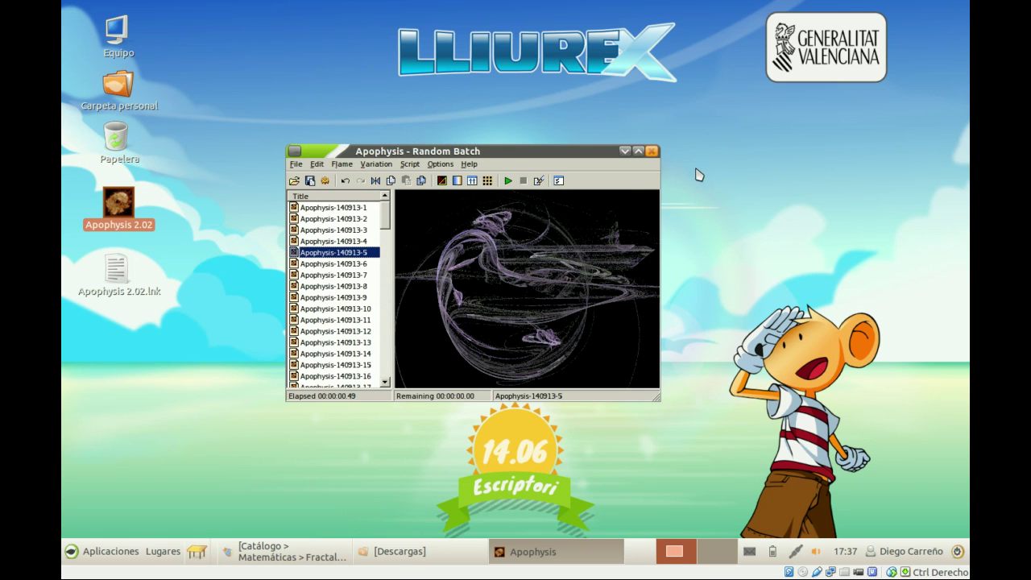
key(ctrl+alt+d)
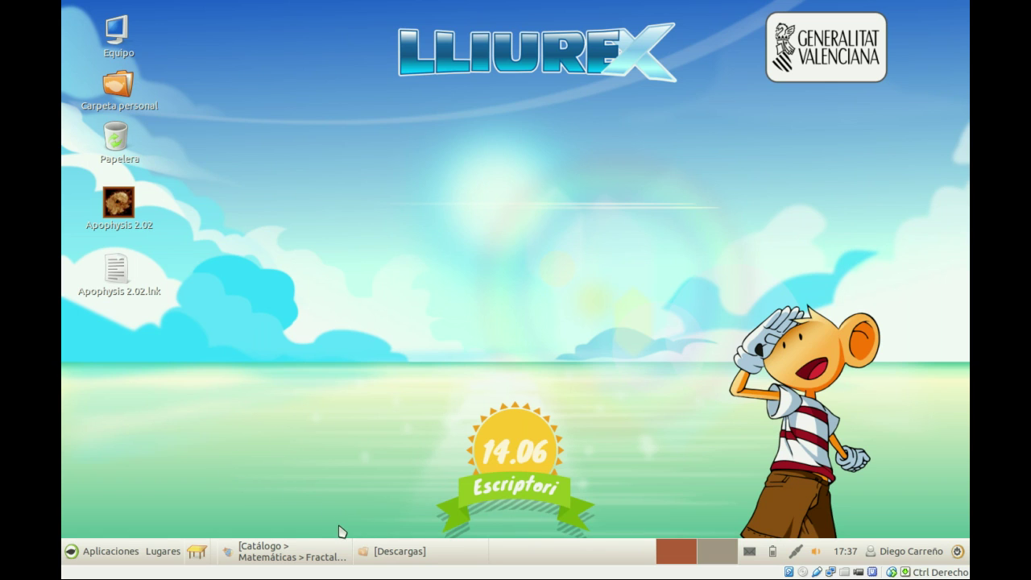
Explore Wine's C: drive, look inside its Program Files folder for the Apophysis 2.0 folder, and close the window.
key(alt+F1)
mouse_move(158, 505)
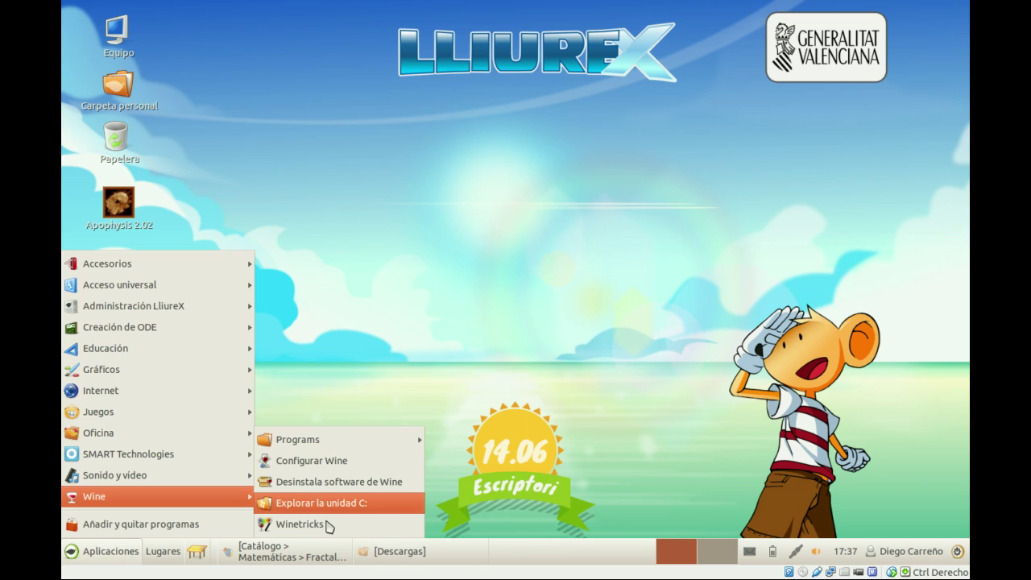
click(377, 529)
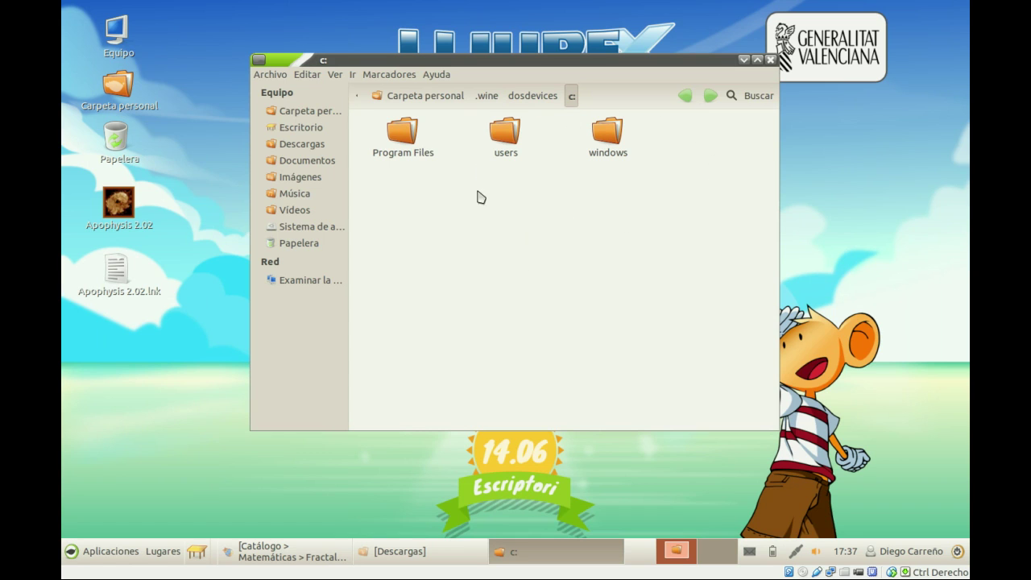
click(656, 158)
click(449, 155)
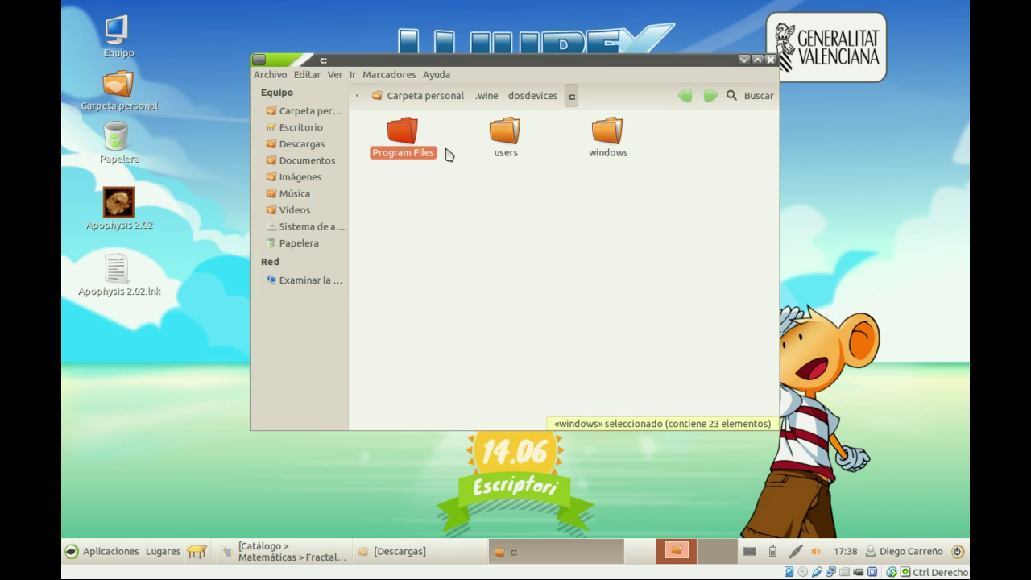
double_click(403, 137)
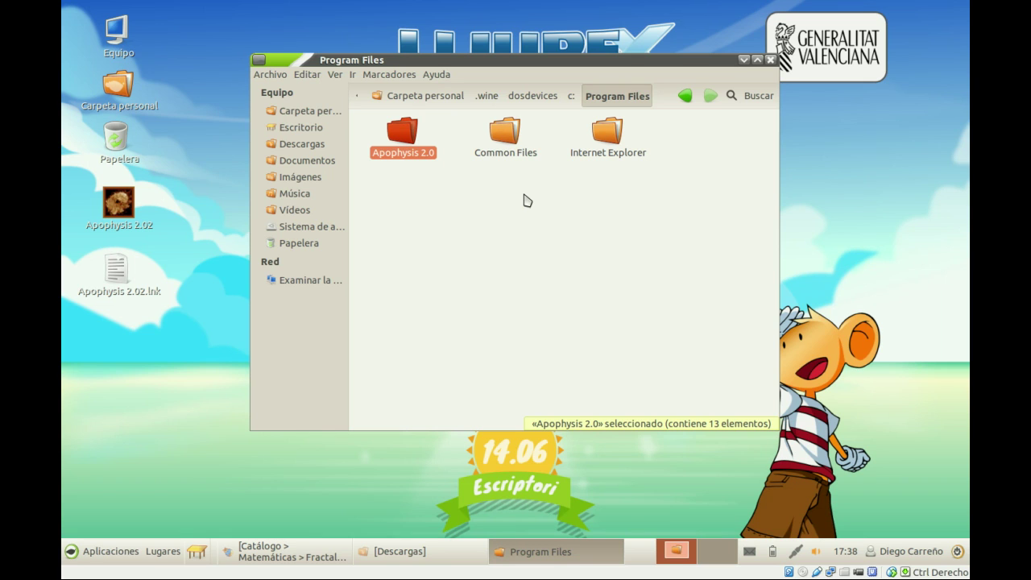
click(770, 59)
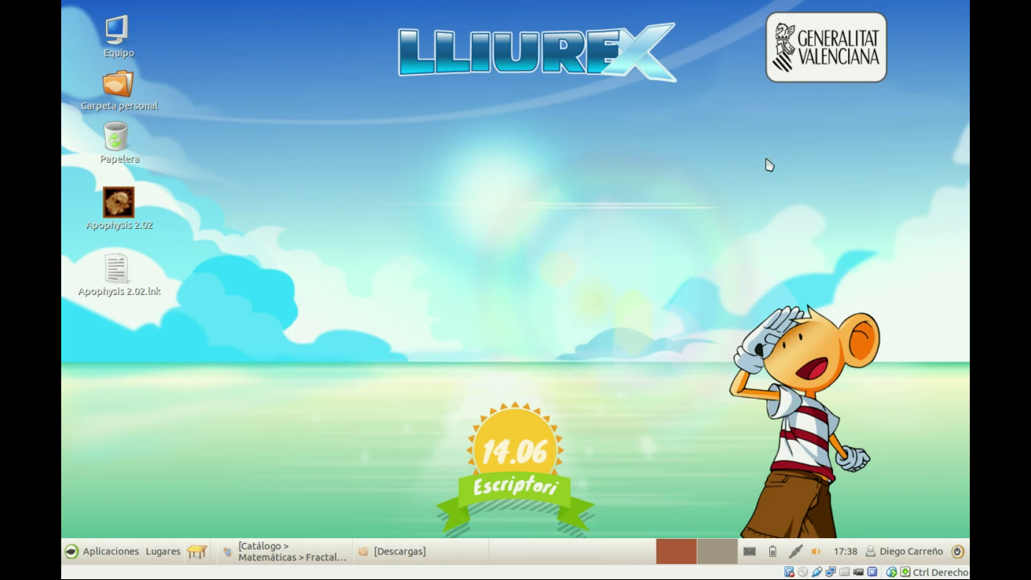